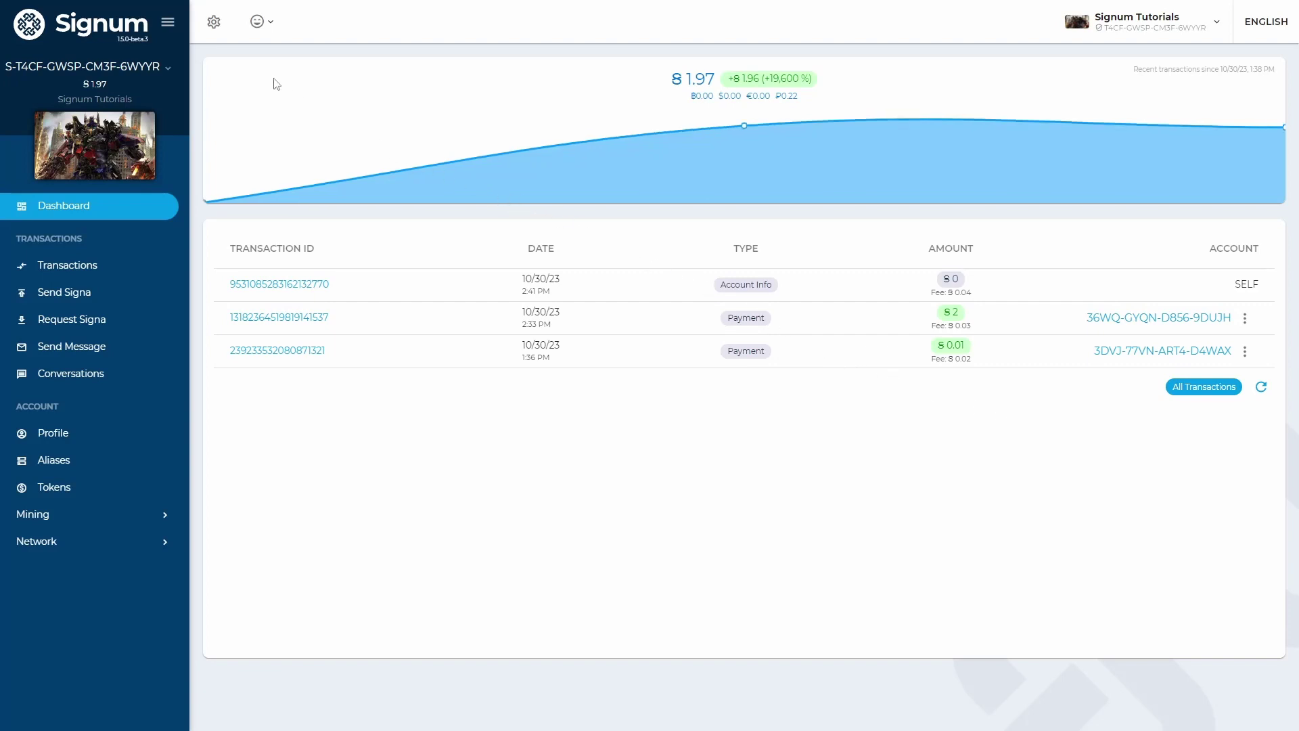
# Open wallet Settings and switch the Automatic Node Selection toggle to Manual.
pyautogui.click(214, 33)
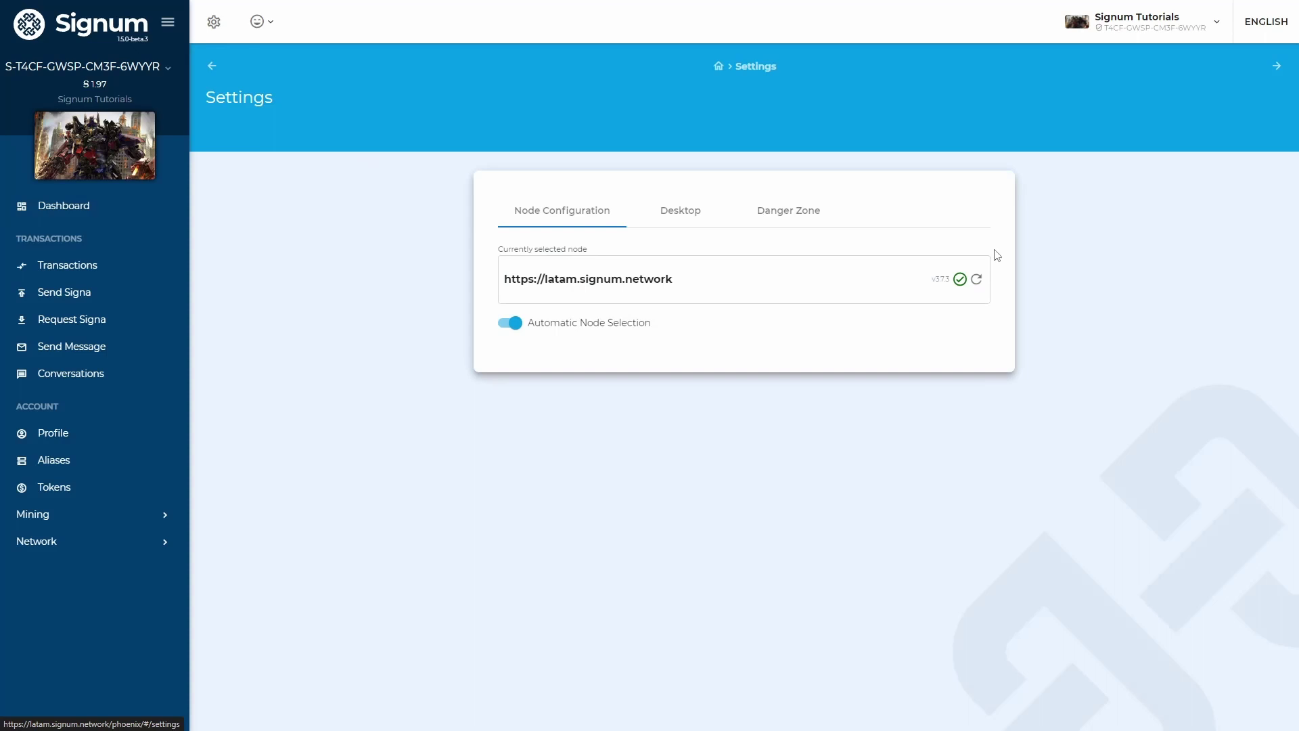
pyautogui.click(511, 325)
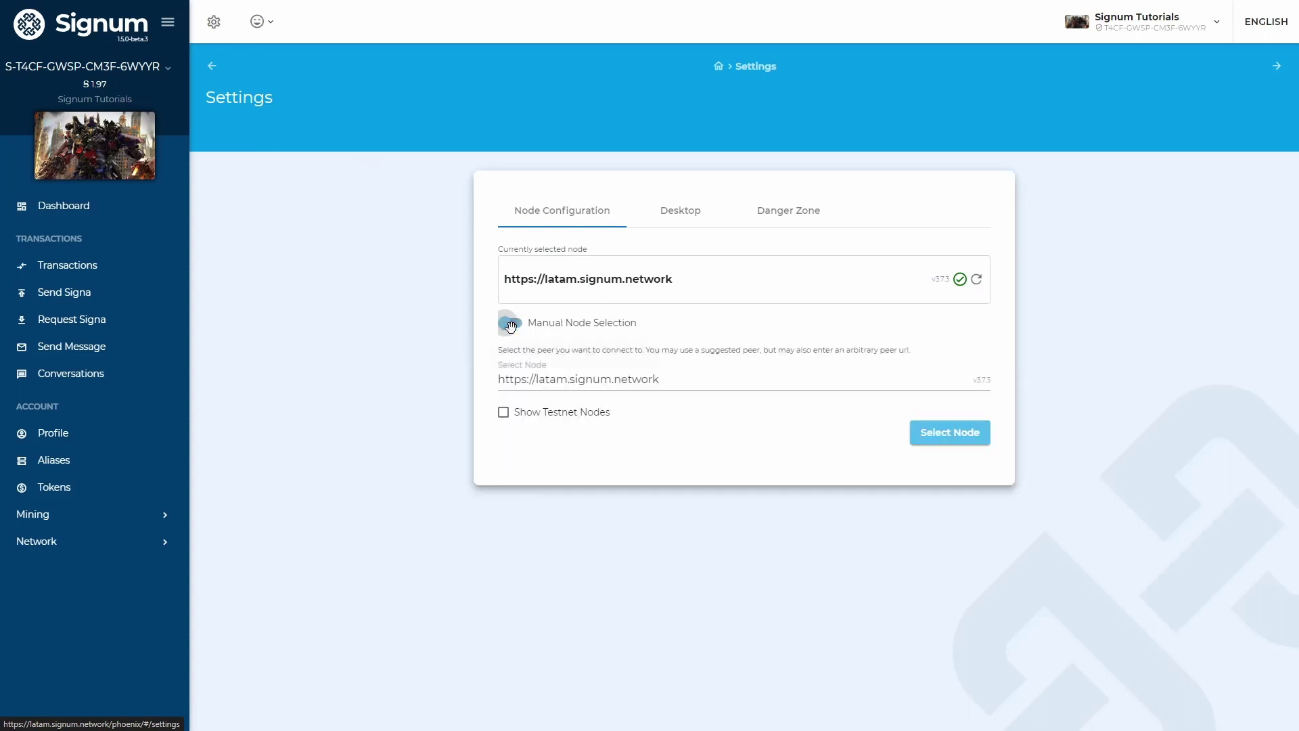
pyautogui.click(511, 324)
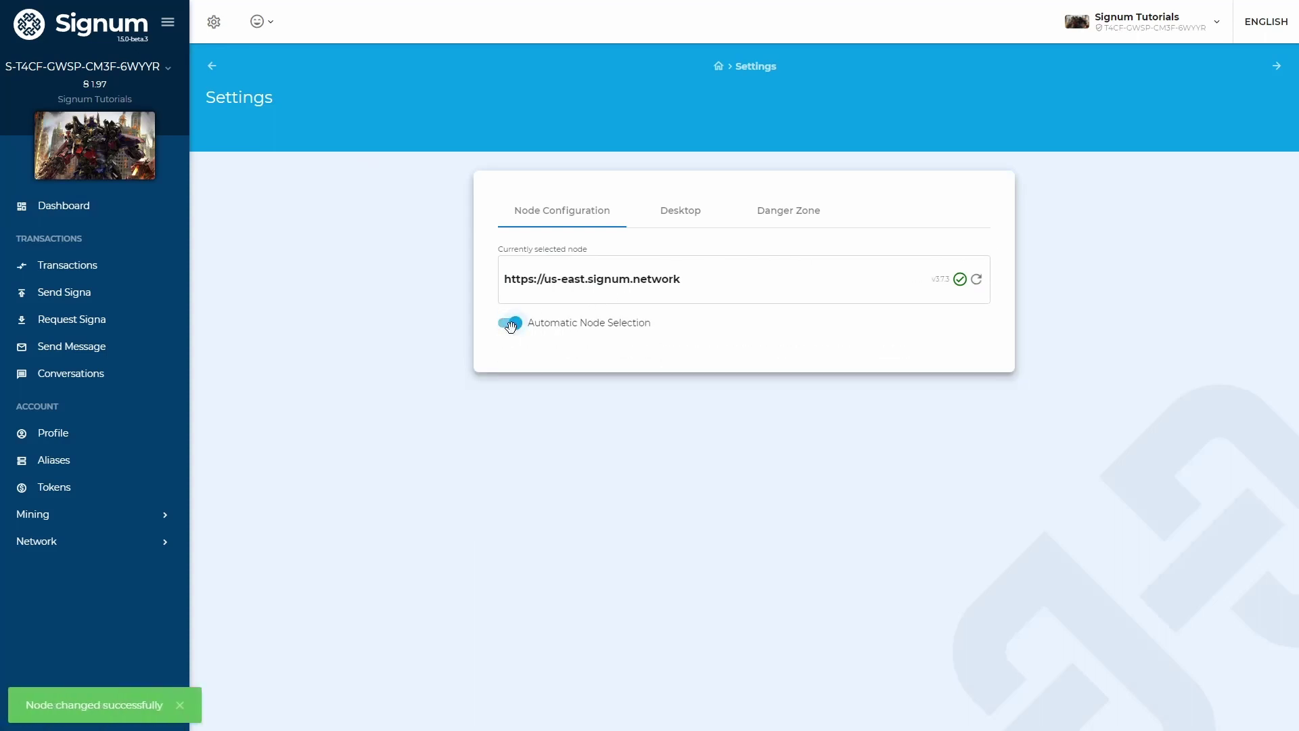
pyautogui.click(511, 325)
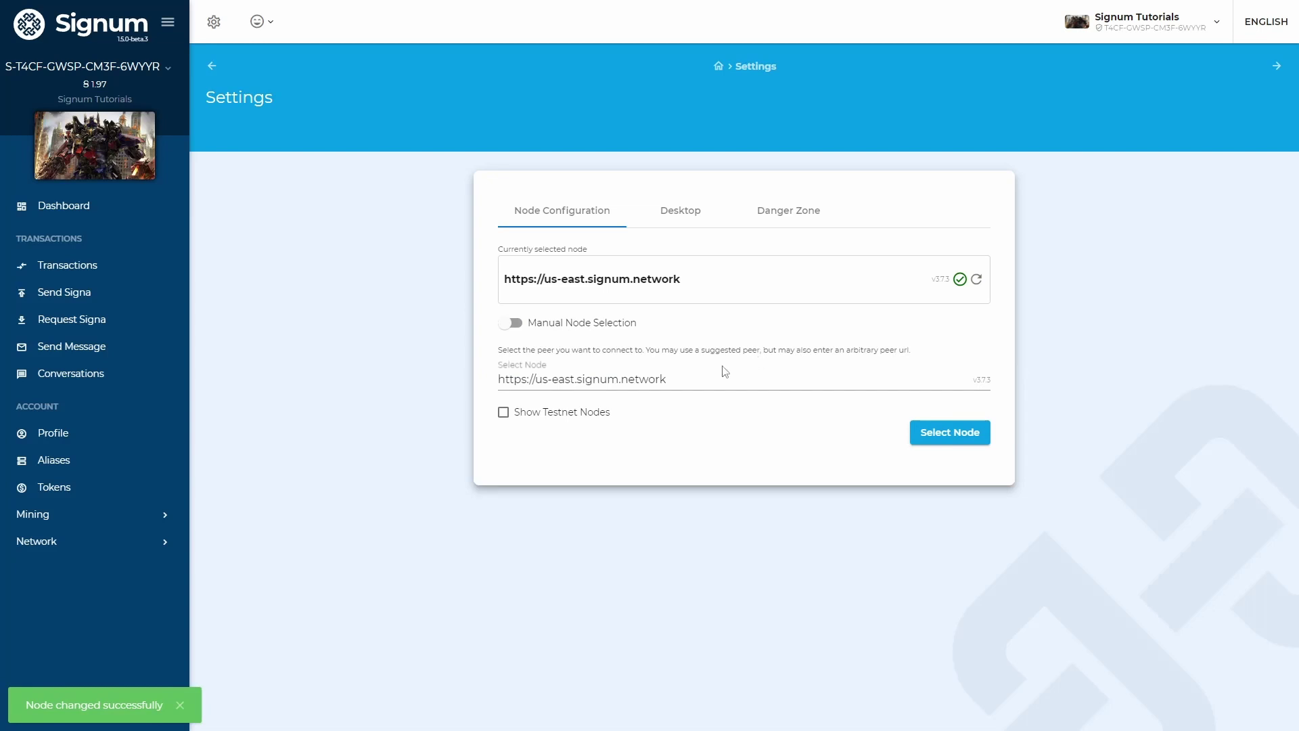
# Browse the list of suggested nodes under the Select Node field.
pyautogui.click(709, 379)
pyautogui.scroll(-5, 690, 433)
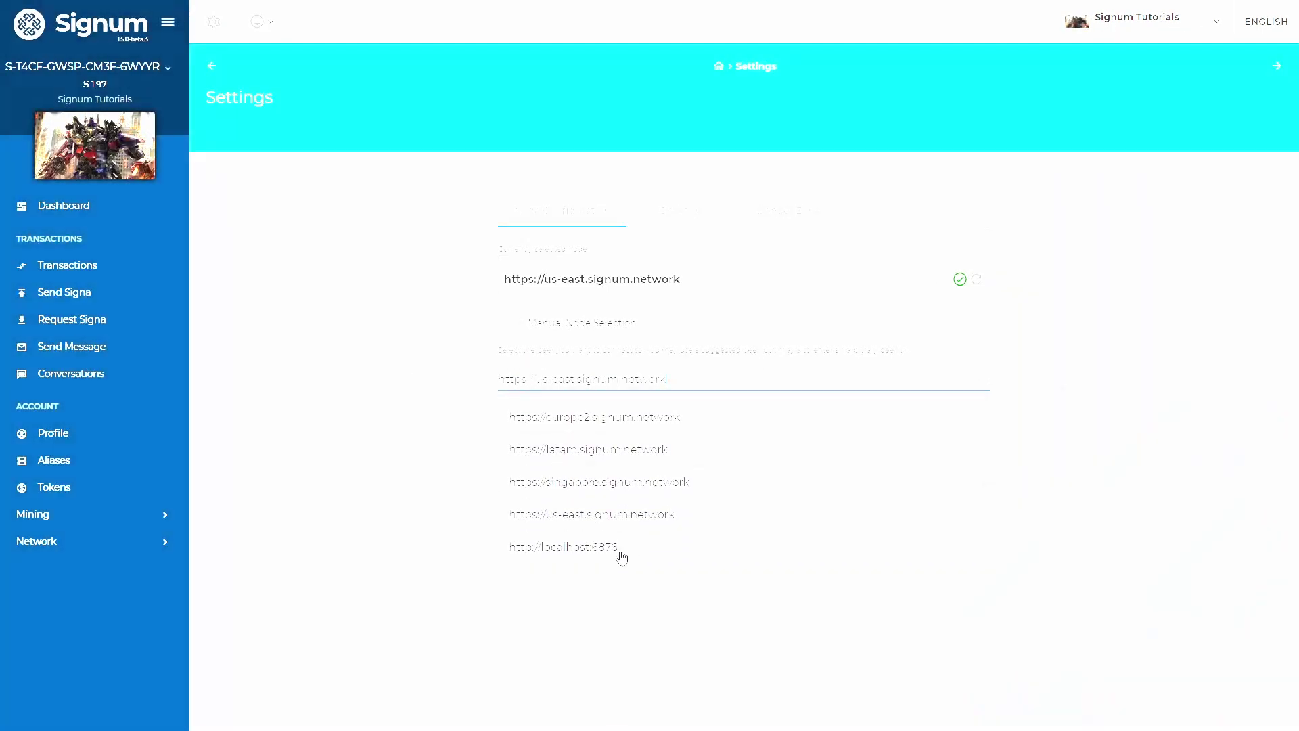
pyautogui.scroll(5, 619, 503)
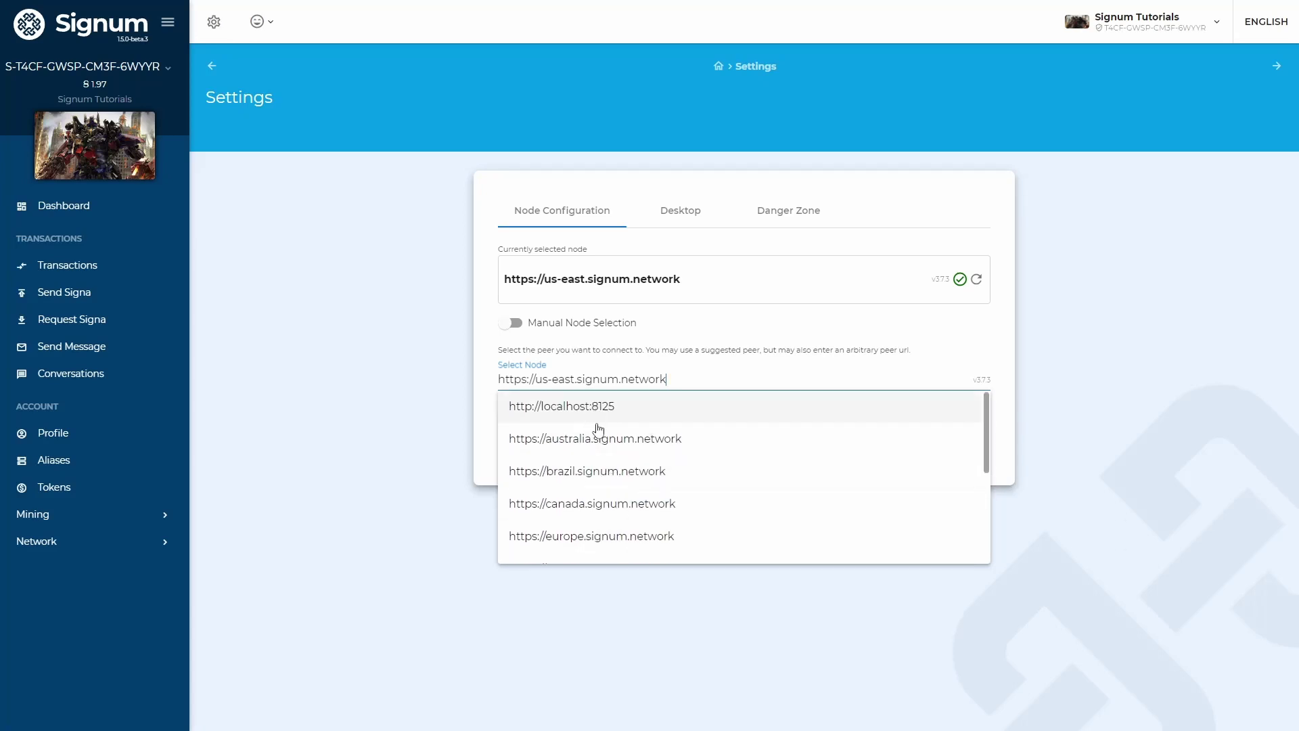
pyautogui.scroll(-5, 611, 490)
pyautogui.scroll(5, 612, 490)
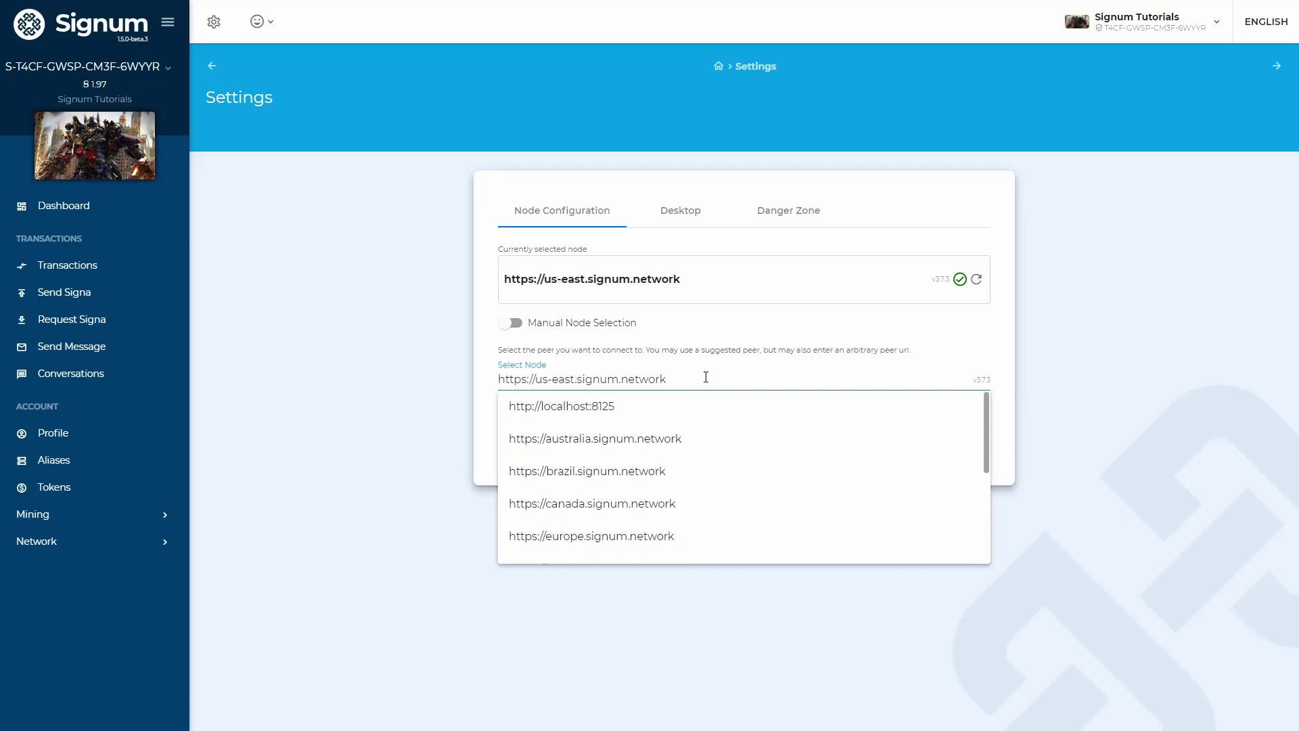
pyautogui.click(1003, 346)
# Replace the us-east node address with my-custom-node.com.
pyautogui.click(791, 375)
pyautogui.press('BackSpace')
pyautogui.press('BackSpace')
pyautogui.press('BackSpace')
pyautogui.press('BackSpace')
pyautogui.press('BackSpace')
pyautogui.press('BackSpace')
pyautogui.press('BackSpace')
pyautogui.press('BackSpace')
pyautogui.press('BackSpace')
pyautogui.press('BackSpace')
pyautogui.press('BackSpace')
pyautogui.press('BackSpace')
pyautogui.press('BackSpace')
pyautogui.press('BackSpace')
pyautogui.press('BackSpace')
pyautogui.press('BackSpace')
pyautogui.press('BackSpace')
pyautogui.press('BackSpace')
pyautogui.press('BackSpace')
pyautogui.press('BackSpace')
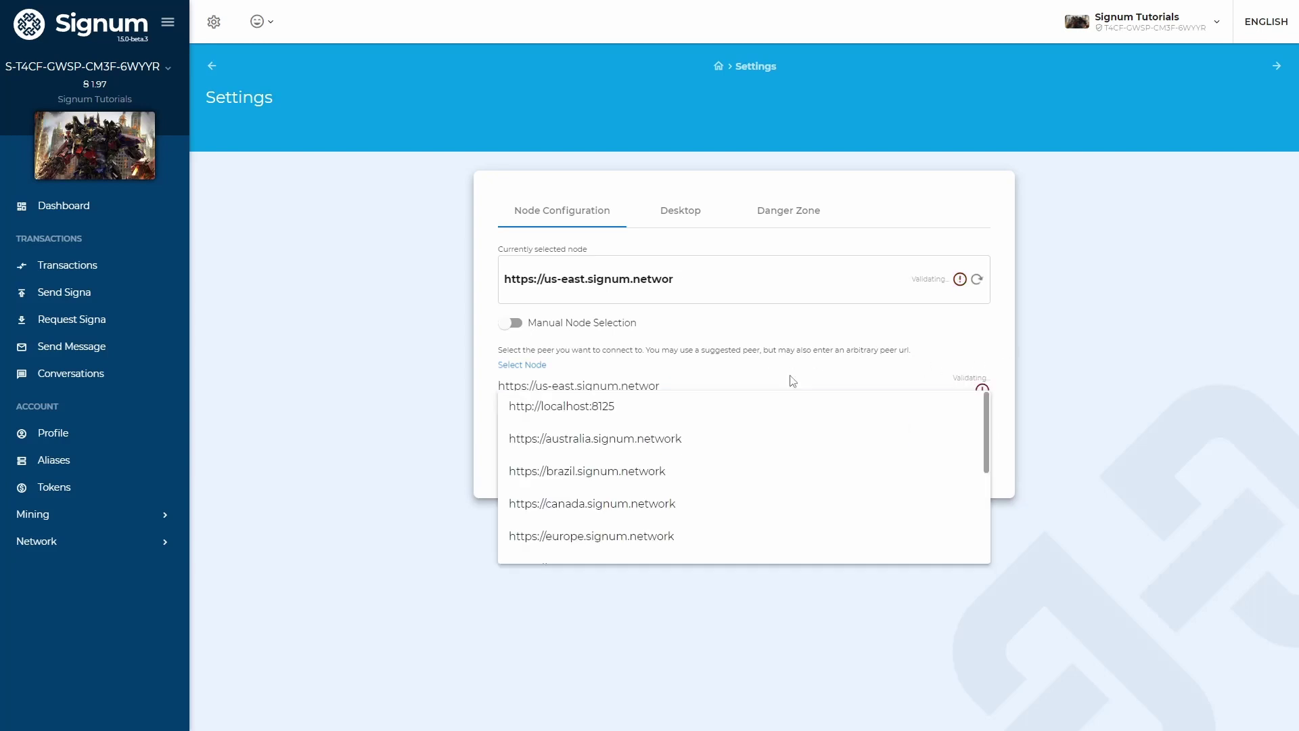
pyautogui.press('BackSpace')
pyautogui.write('my-c')
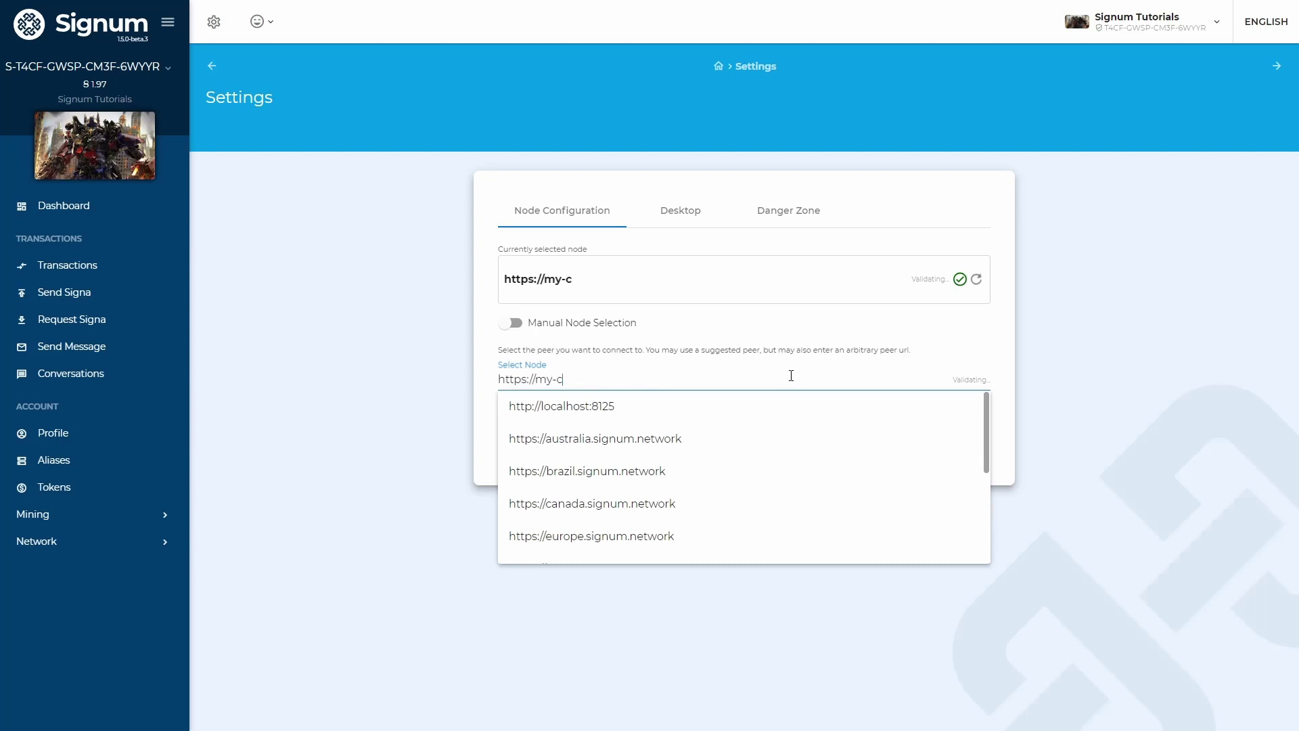
pyautogui.write('ustom-node')
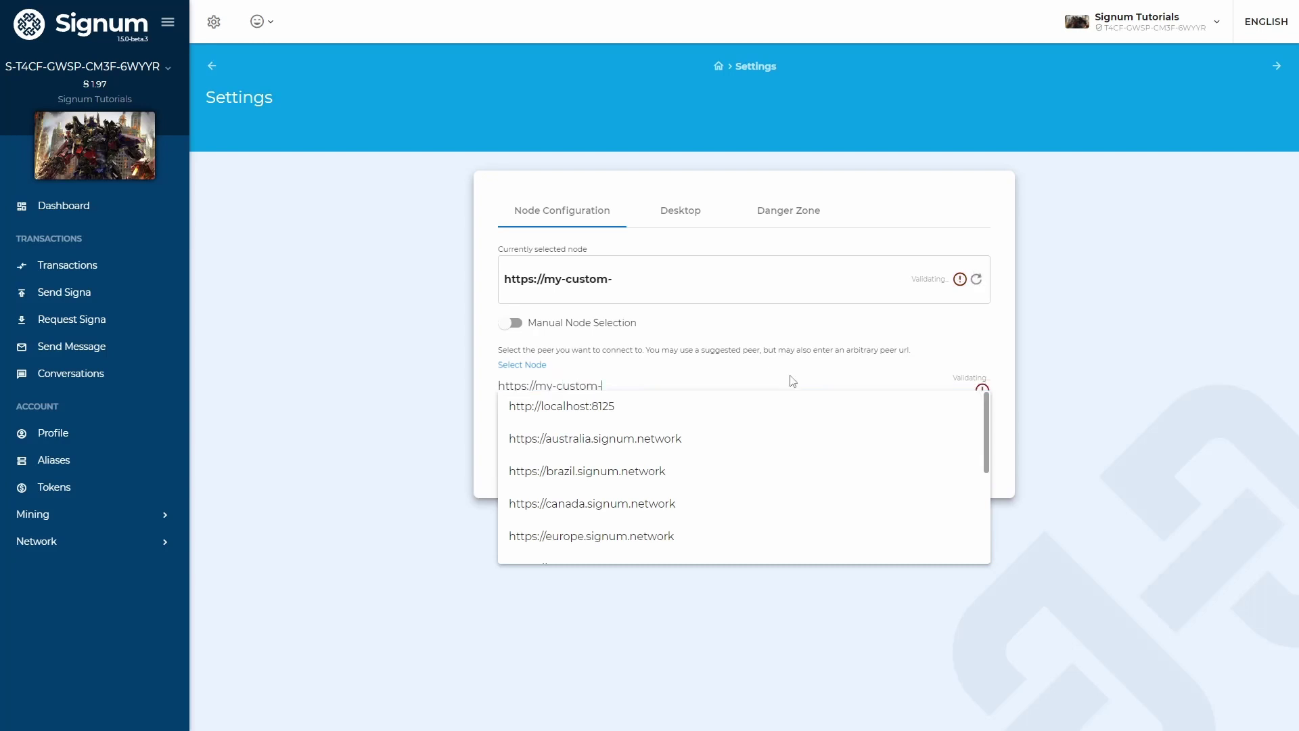
pyautogui.write('.com')
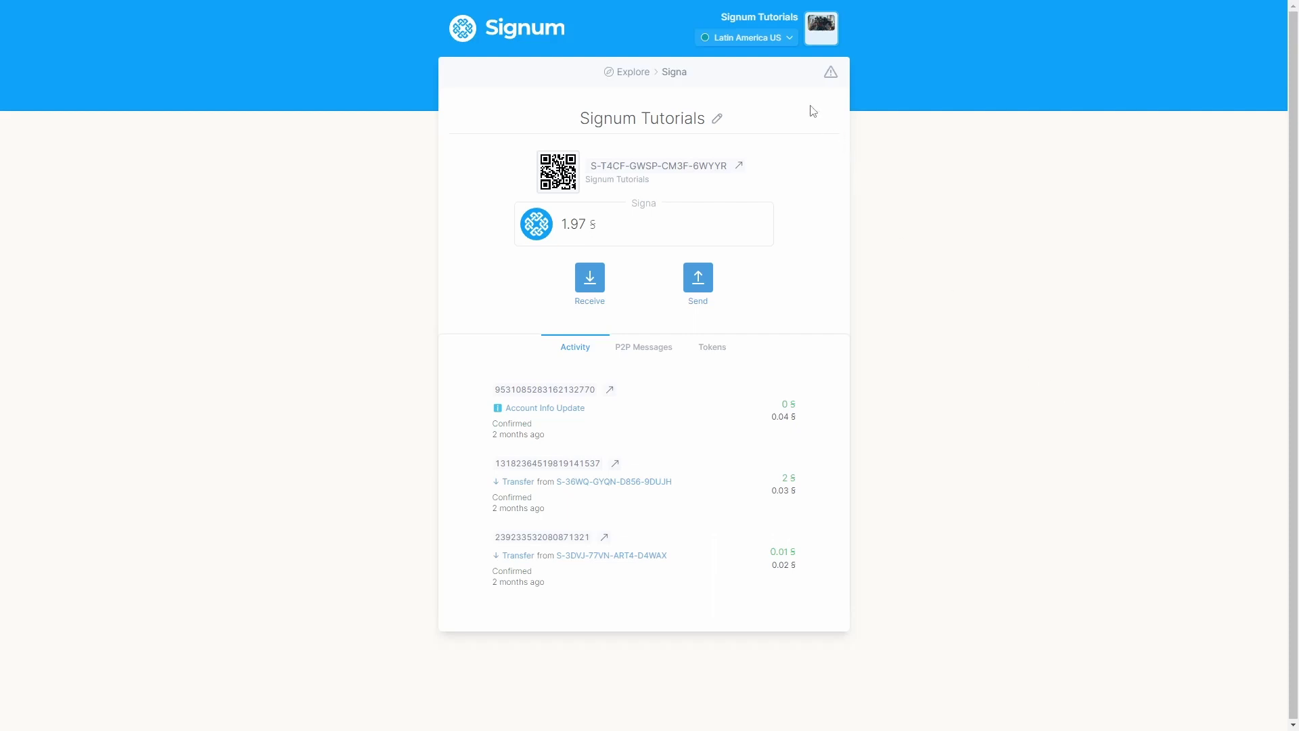
# Open the Networks dropdown and scroll its nodes from Europe 1 to Local Testnet.
pyautogui.click(785, 47)
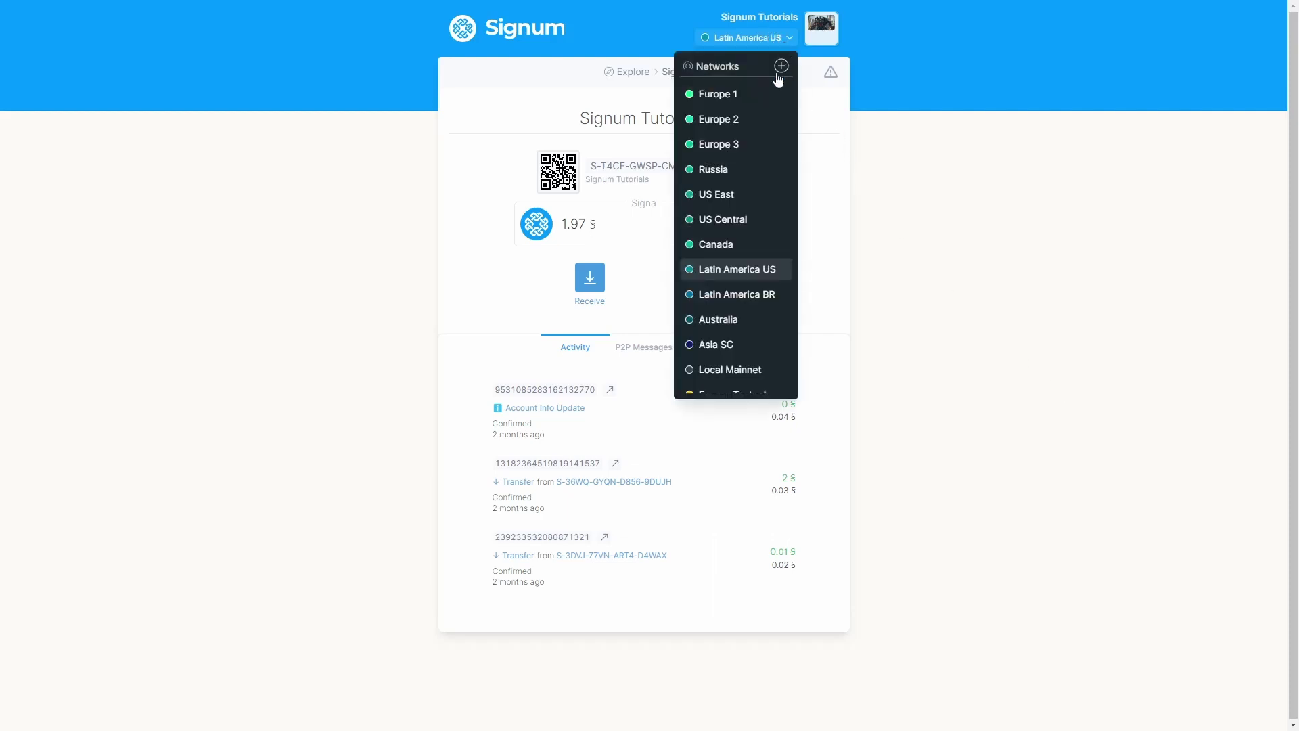
pyautogui.scroll(-1, 722, 274)
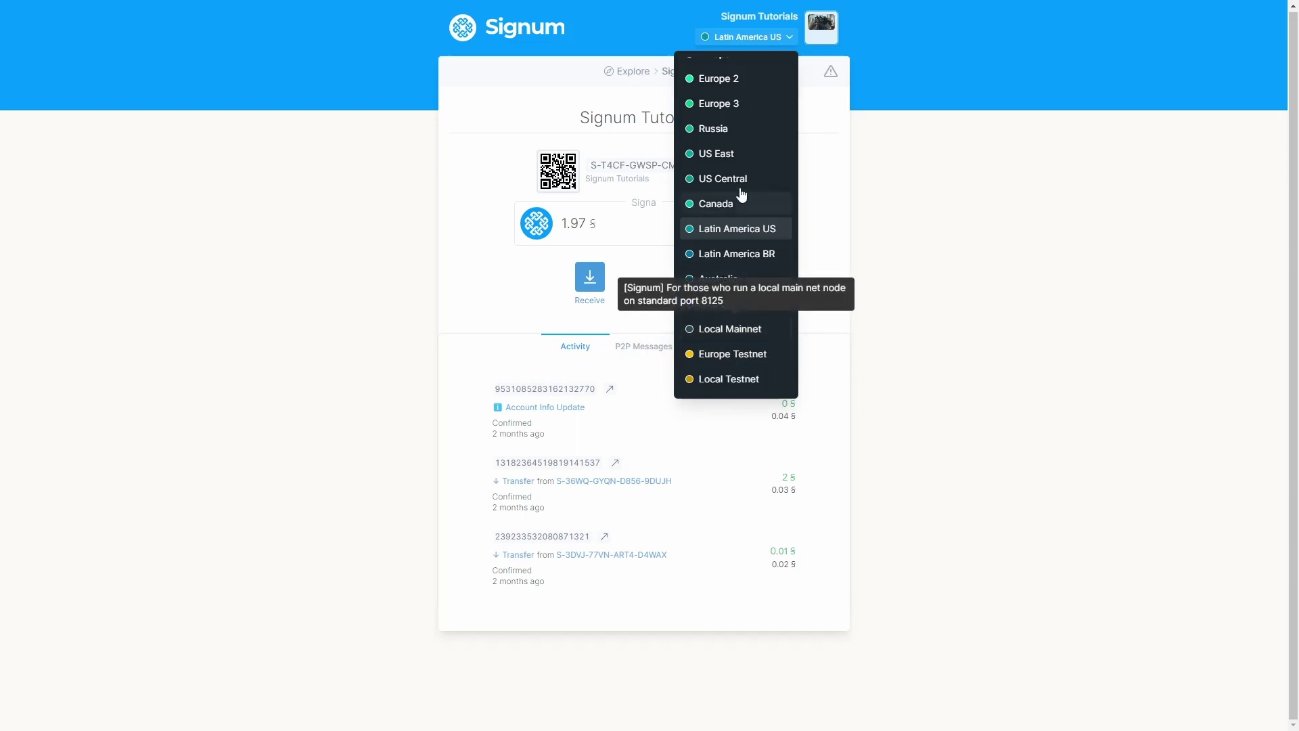
pyautogui.scroll(1, 740, 193)
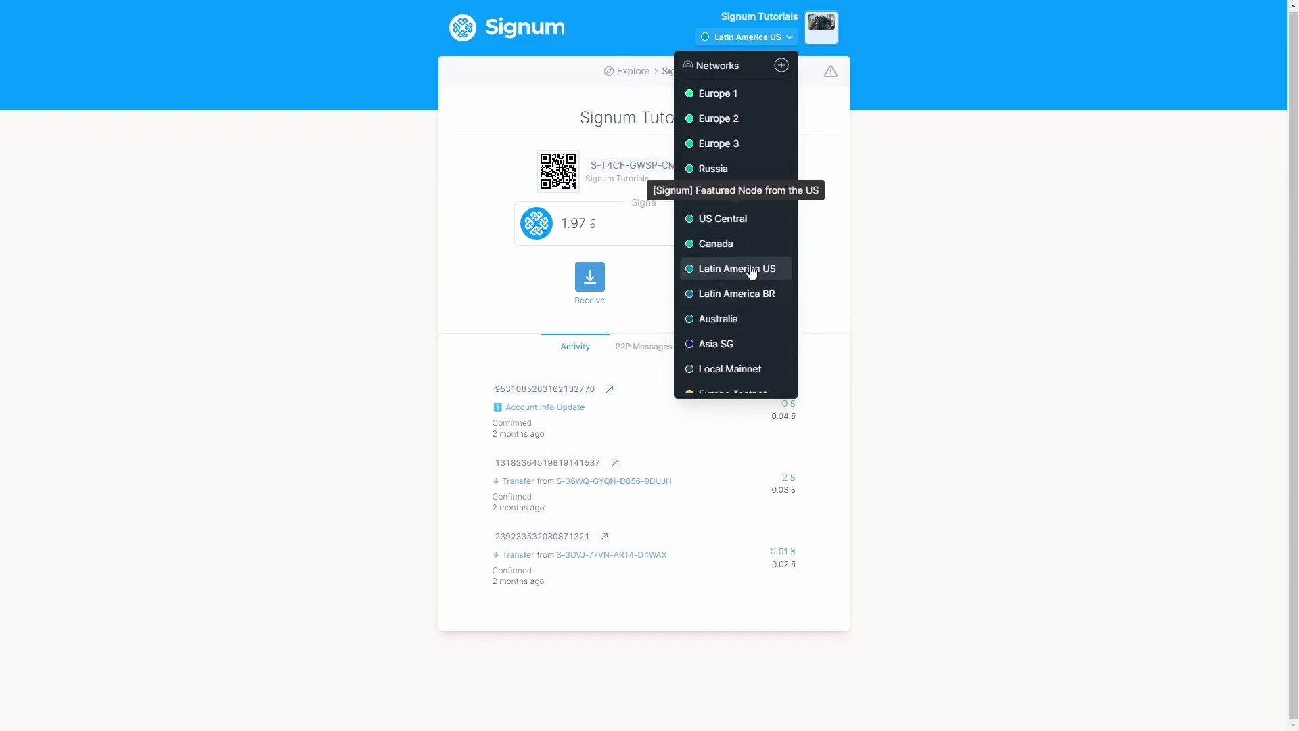
# Open the Add Network Node form and name the node 'My Custom Node'.
pyautogui.click(782, 65)
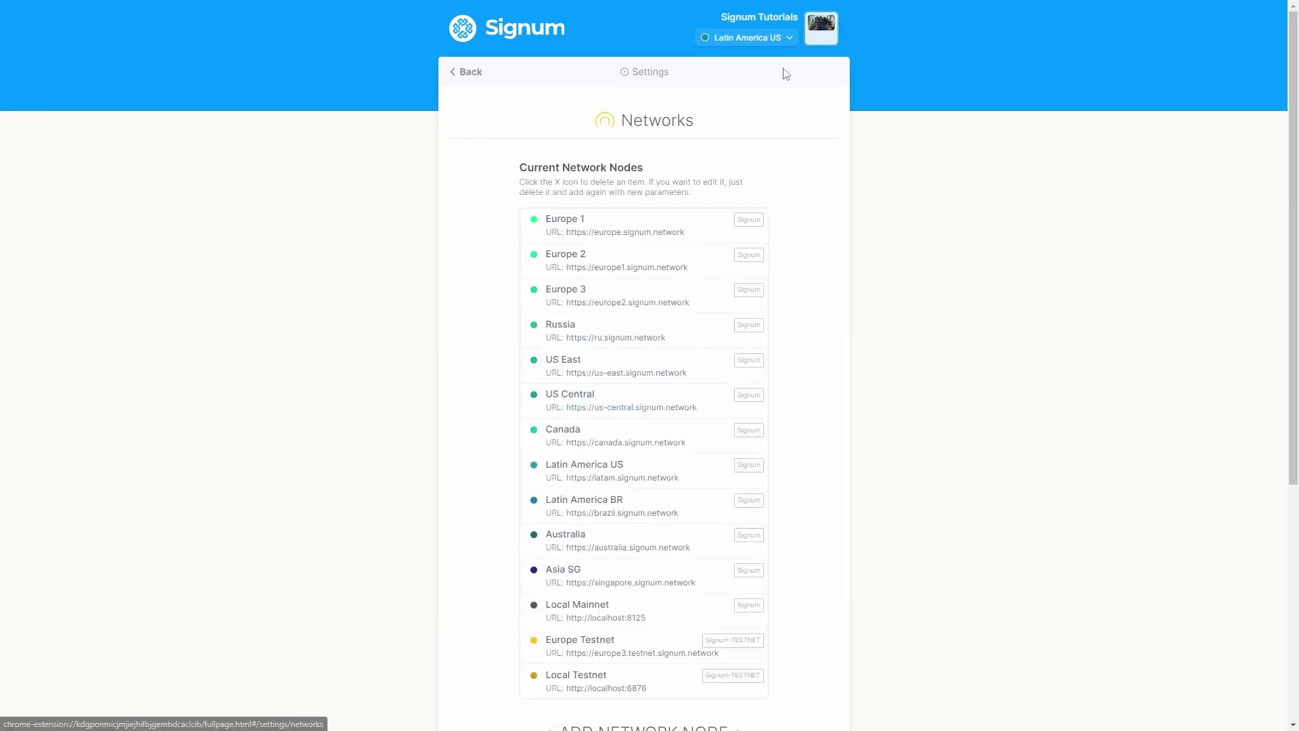
pyautogui.scroll(-1, 784, 185)
pyautogui.scroll(-5, 784, 184)
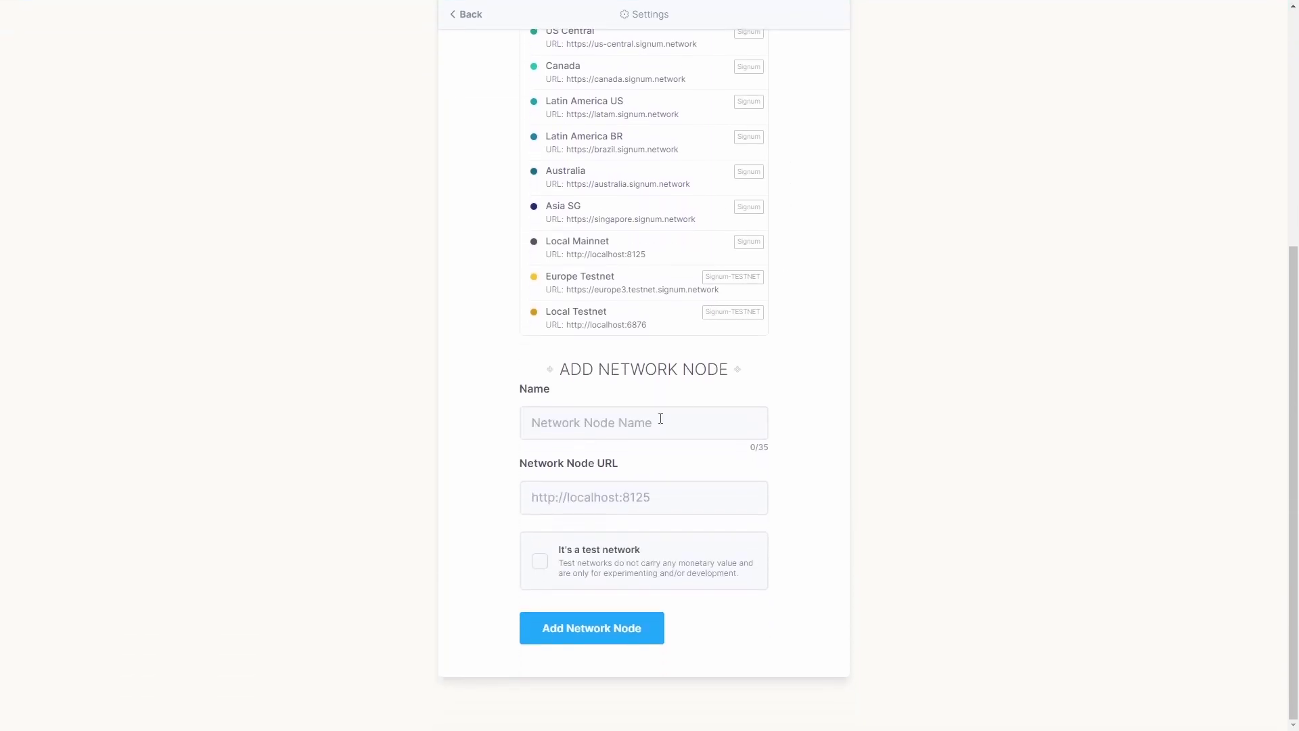
pyautogui.click(661, 418)
pyautogui.write('My Custom Node')
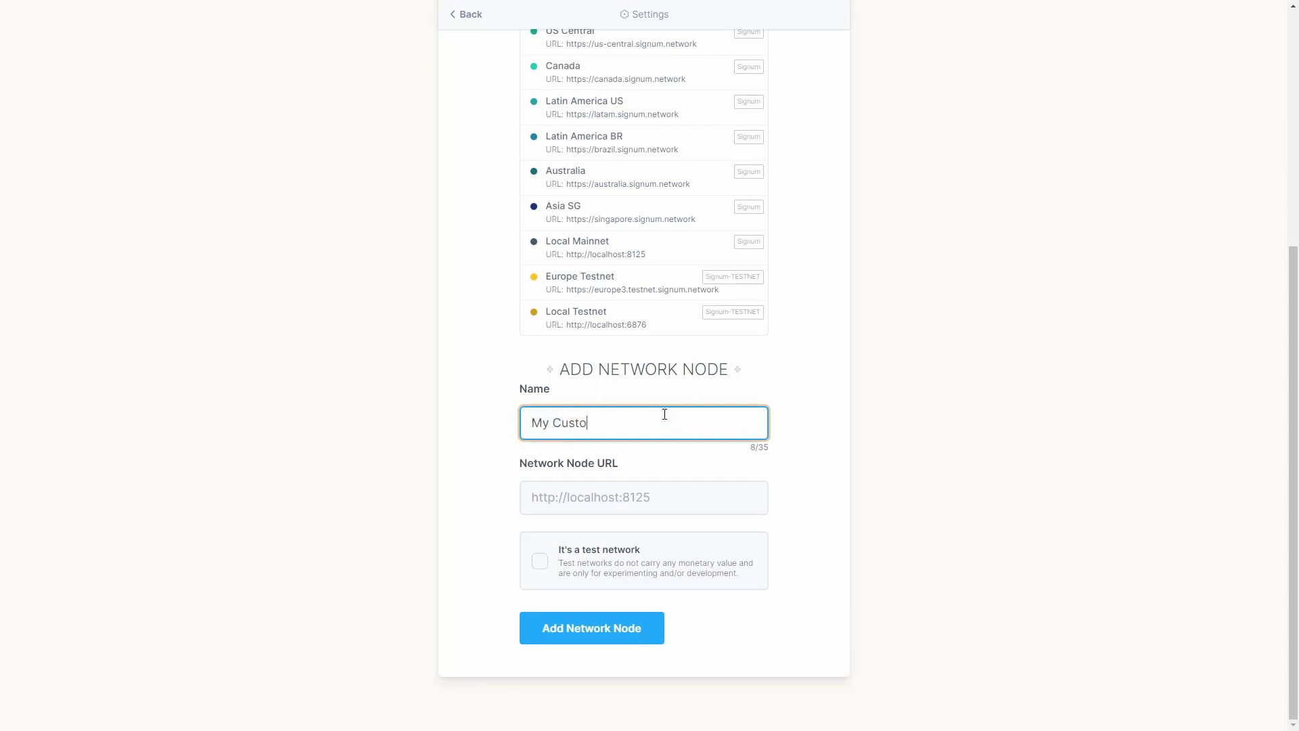
pyautogui.click(600, 497)
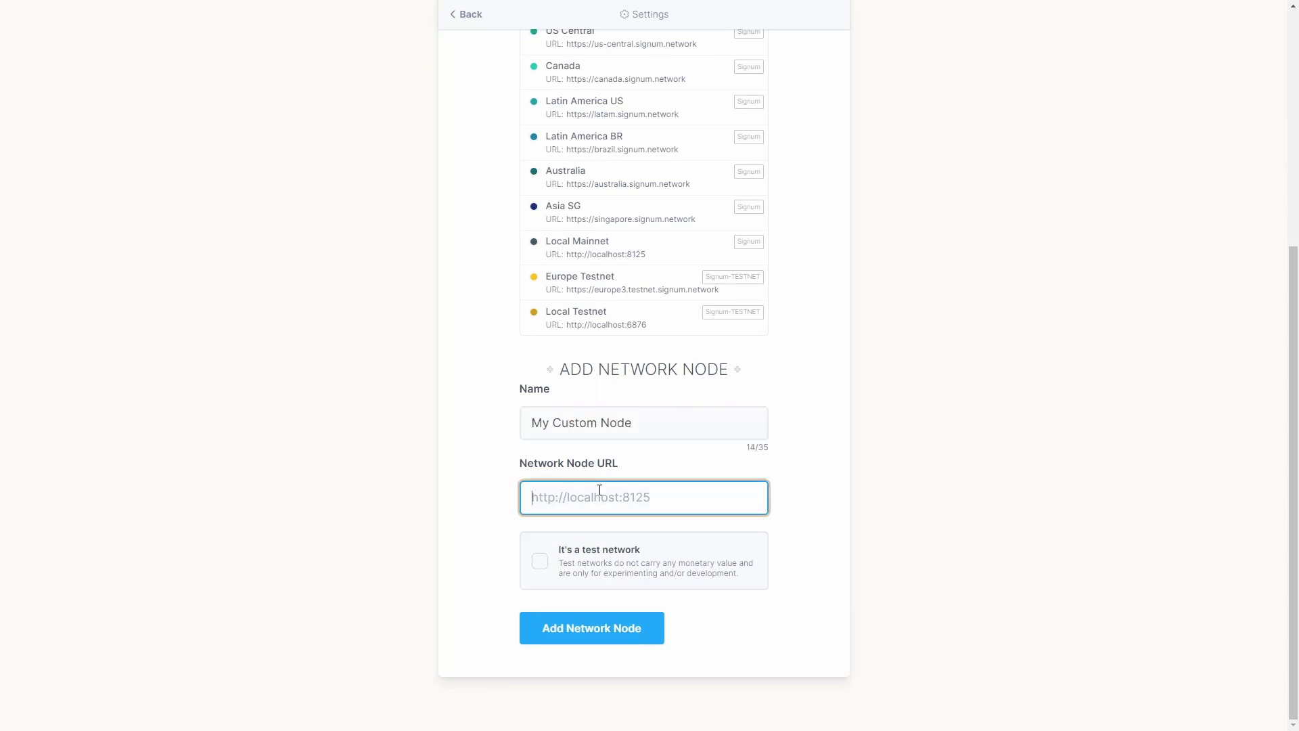
pyautogui.write('http://mty')
pyautogui.press('BackSpace')
pyautogui.write('y-custom-node.com')
pyautogui.click(841, 559)
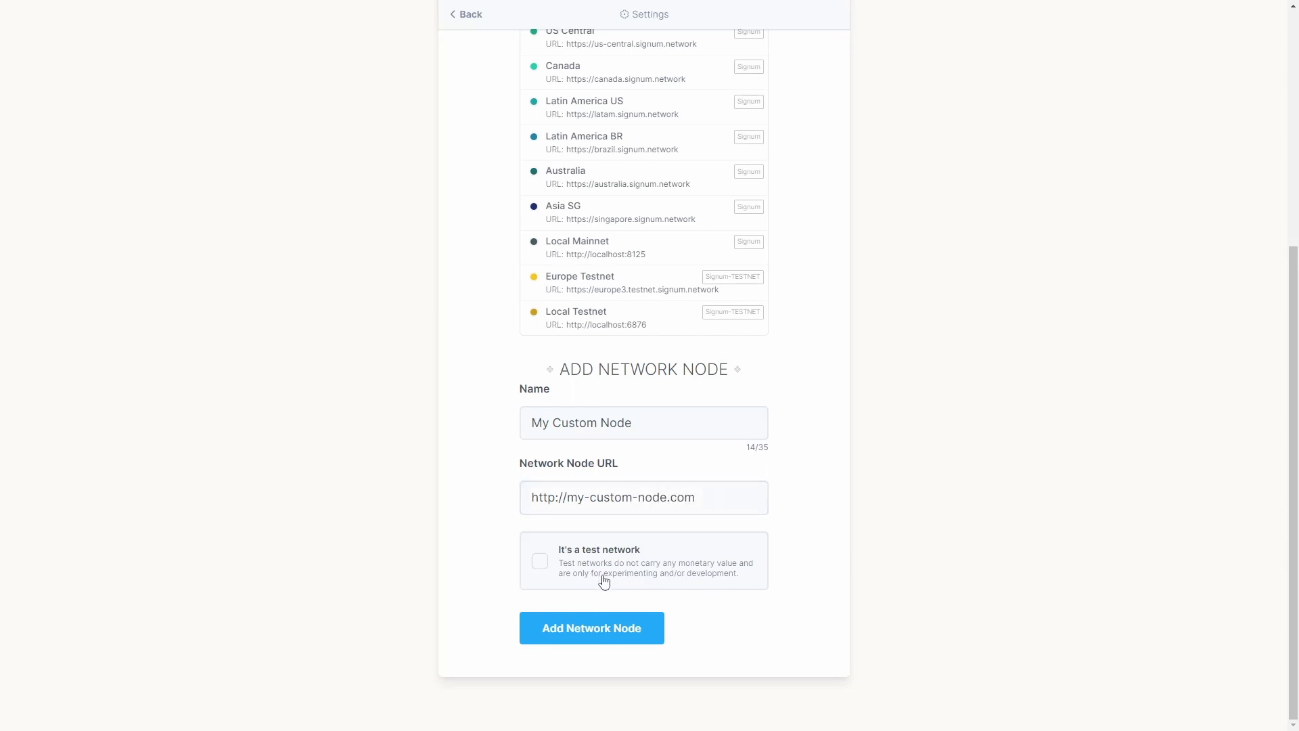
pyautogui.click(677, 585)
pyautogui.click(655, 640)
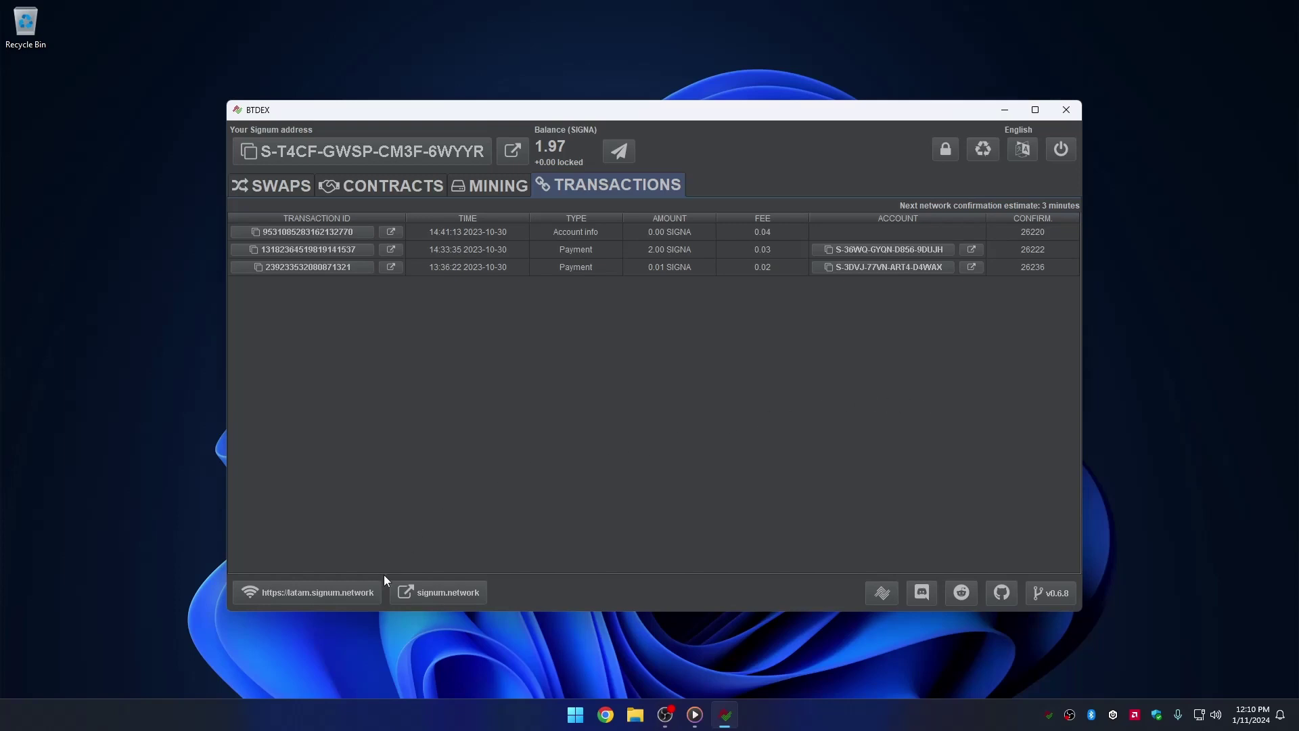
pyautogui.click(371, 597)
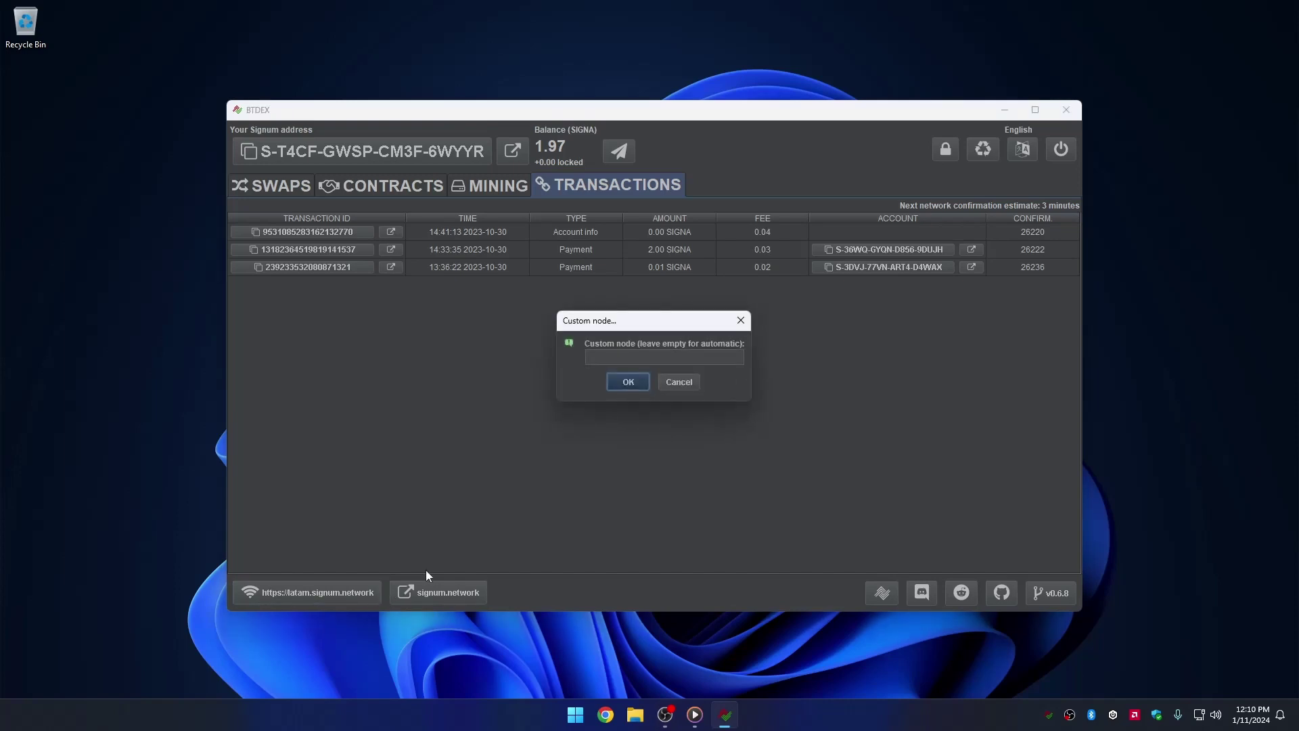
pyautogui.click(609, 353)
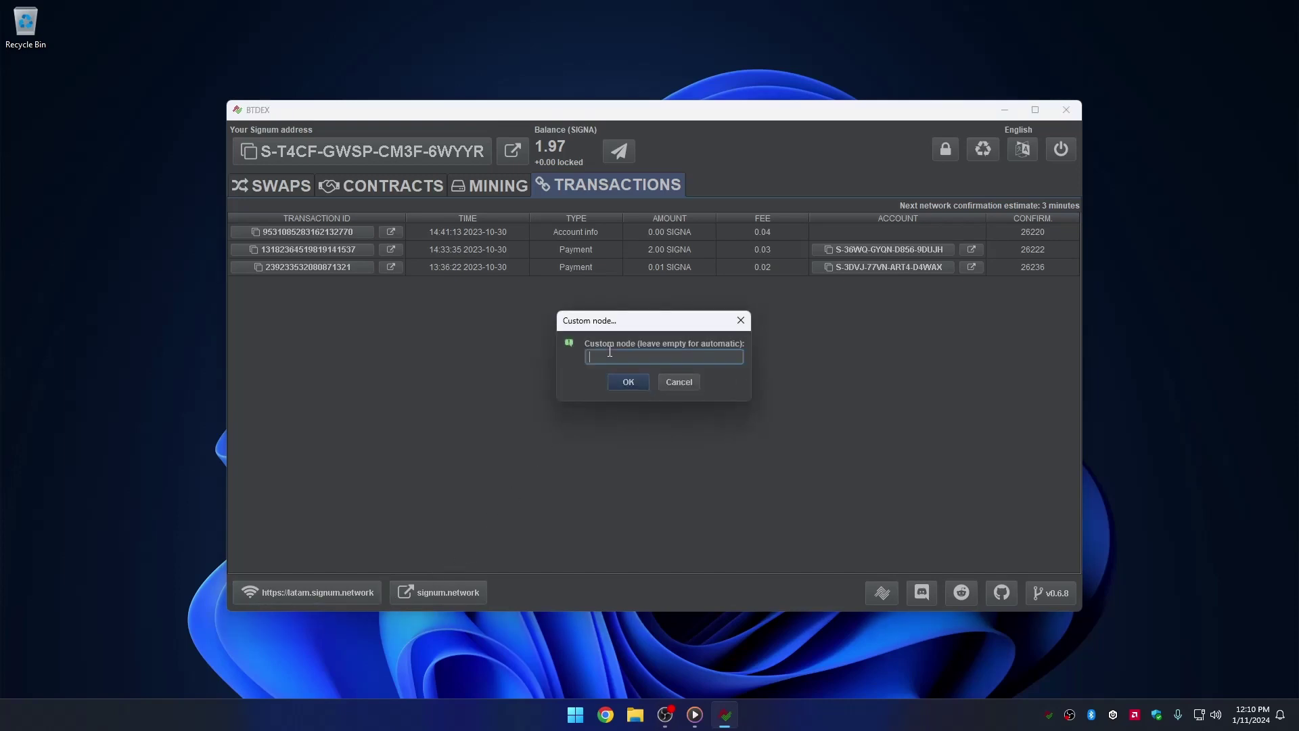
pyautogui.write('https://my-custom-node.com')
pyautogui.hotkey('ctrl', 'a')
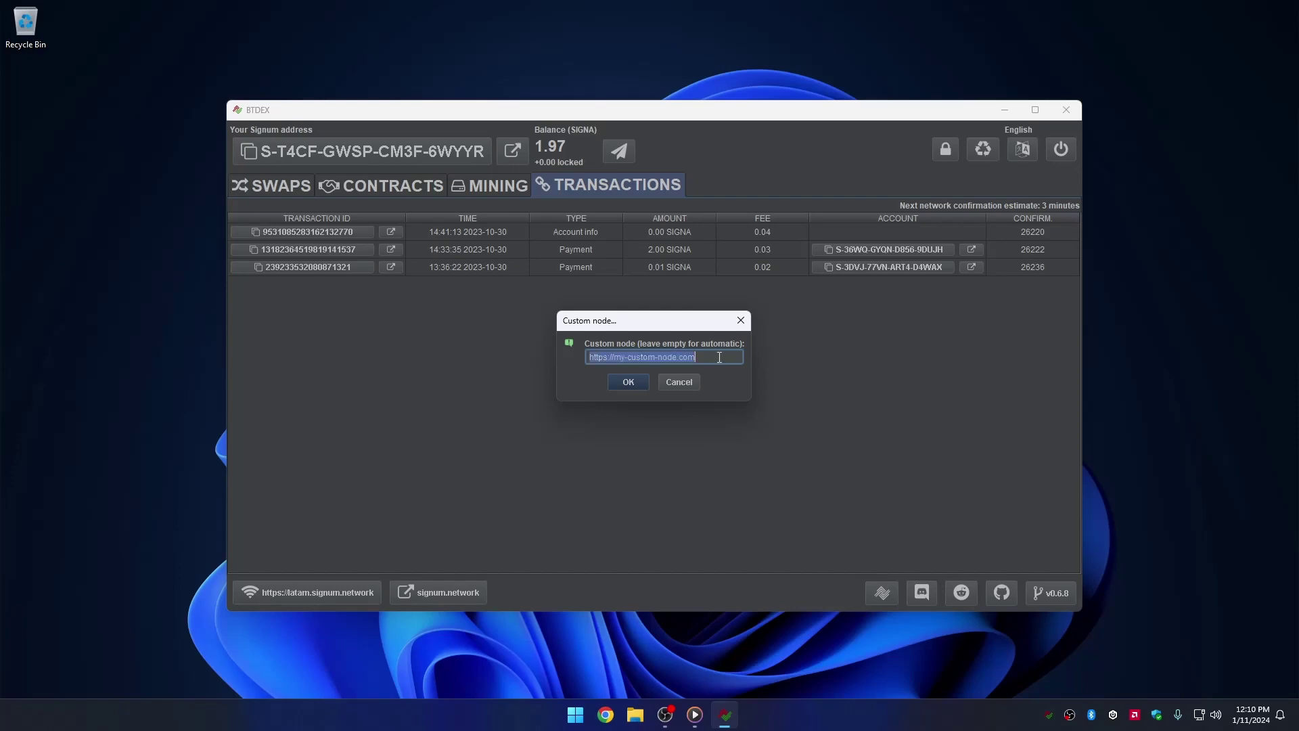
pyautogui.press('BackSpace')
pyautogui.click(628, 383)
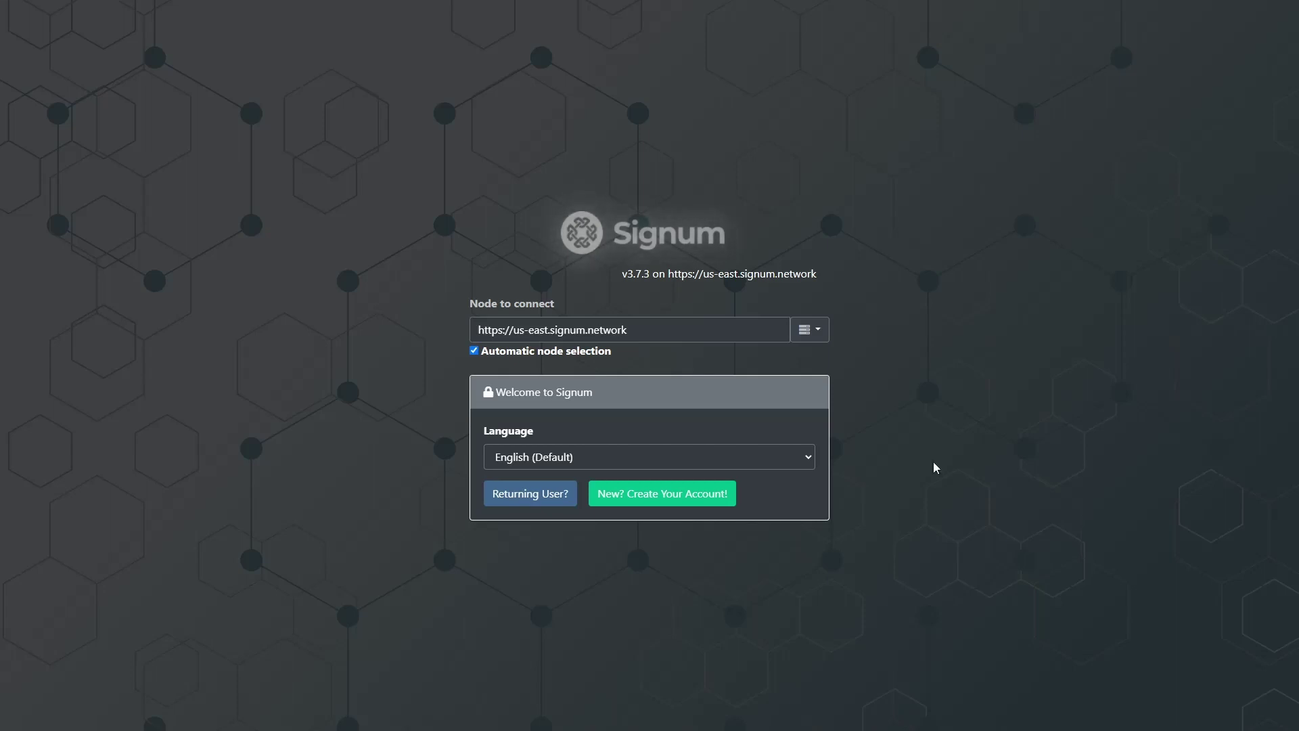
pyautogui.click(501, 356)
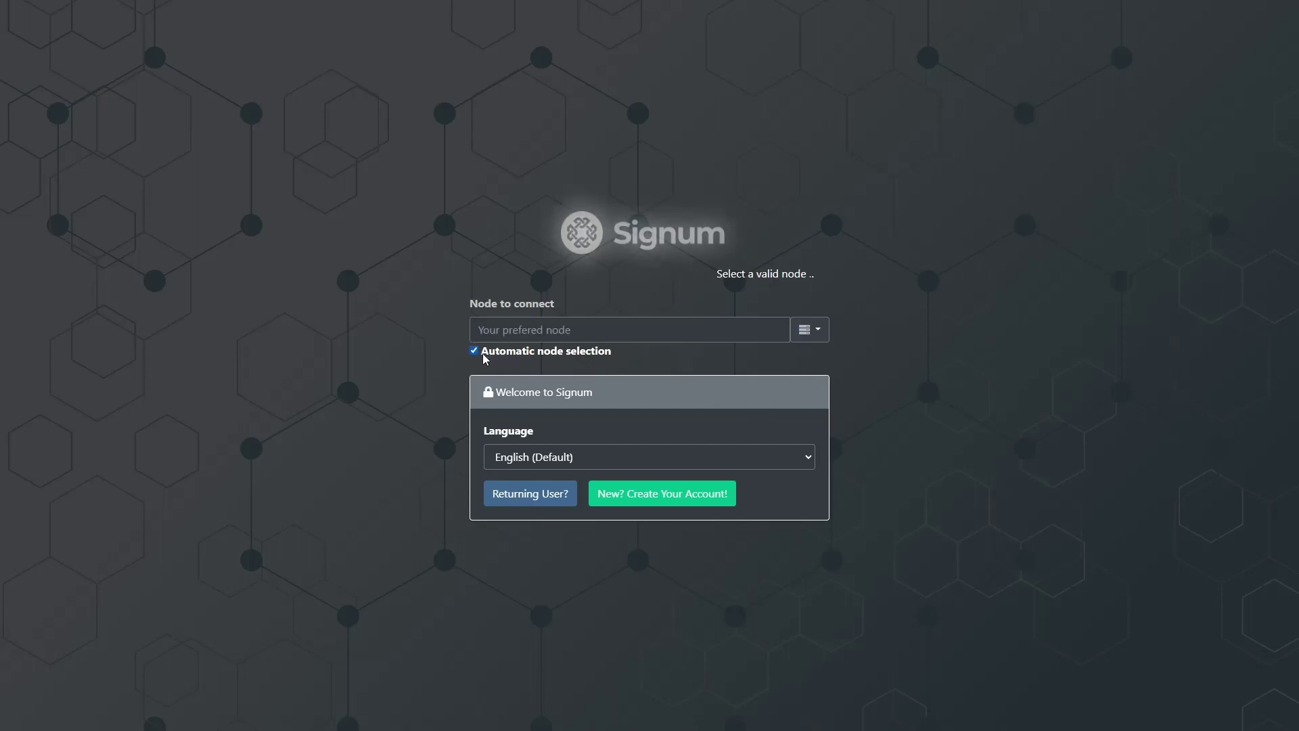
pyautogui.click(496, 353)
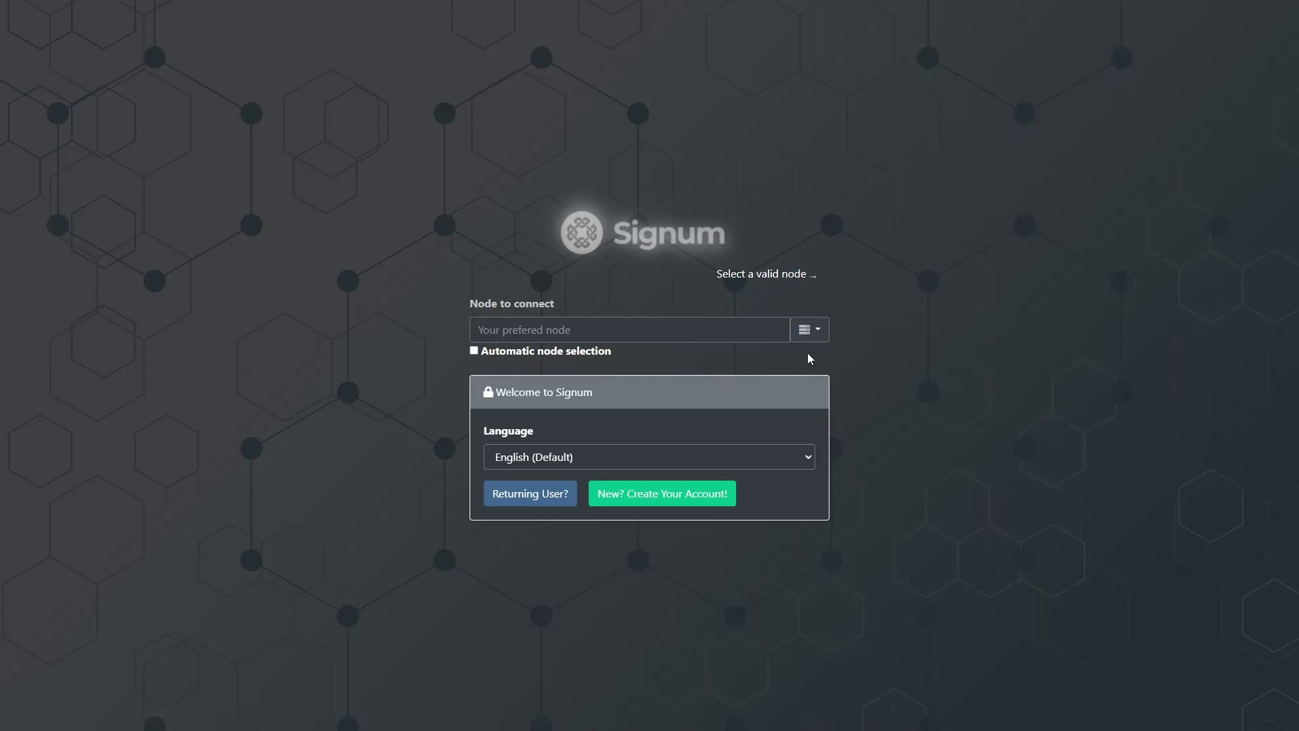
pyautogui.click(818, 332)
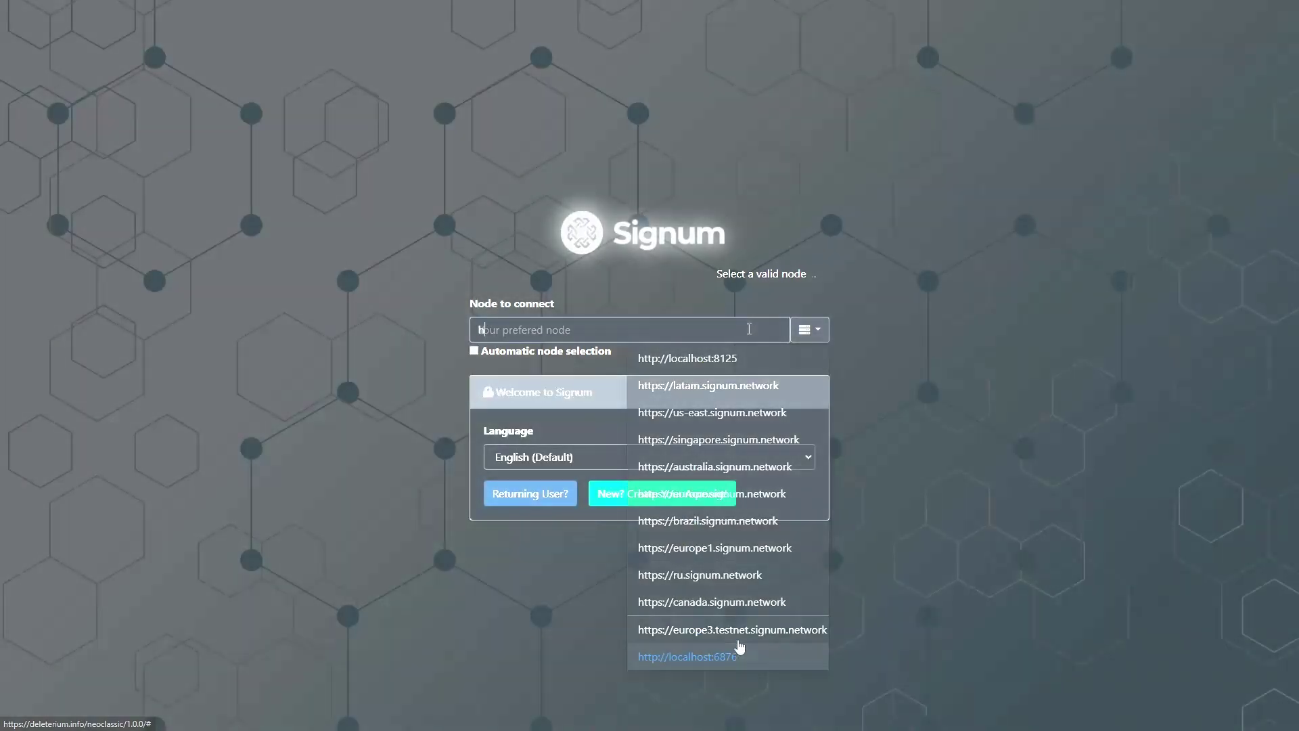
pyautogui.click(748, 329)
pyautogui.write('http')
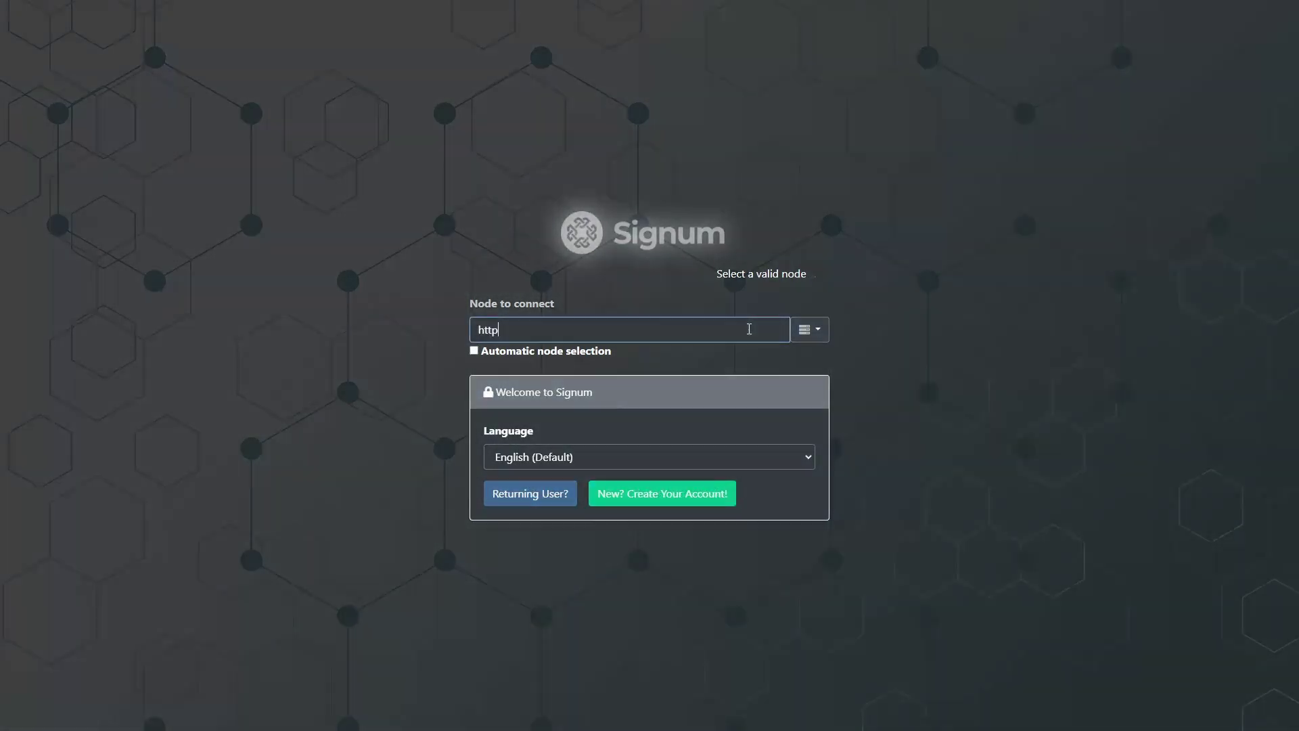
pyautogui.write('s://my-custom-node.com')
pyautogui.click(906, 384)
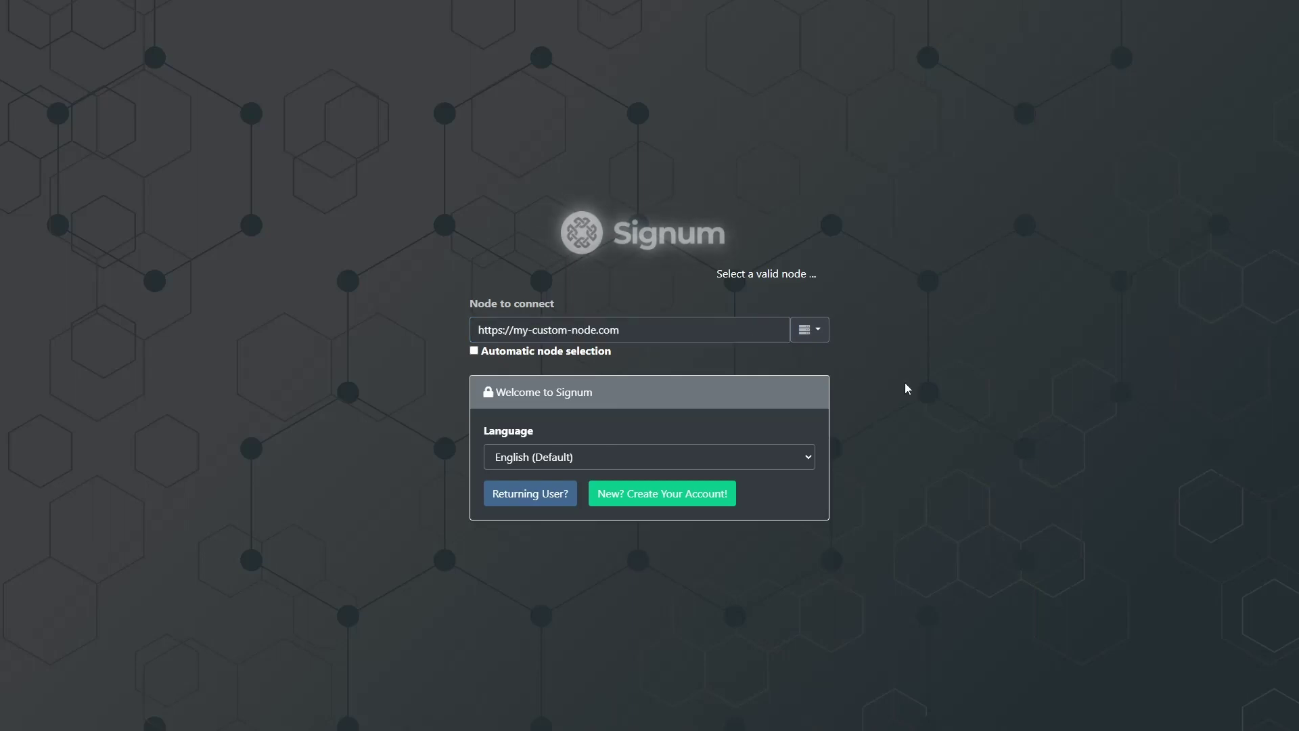